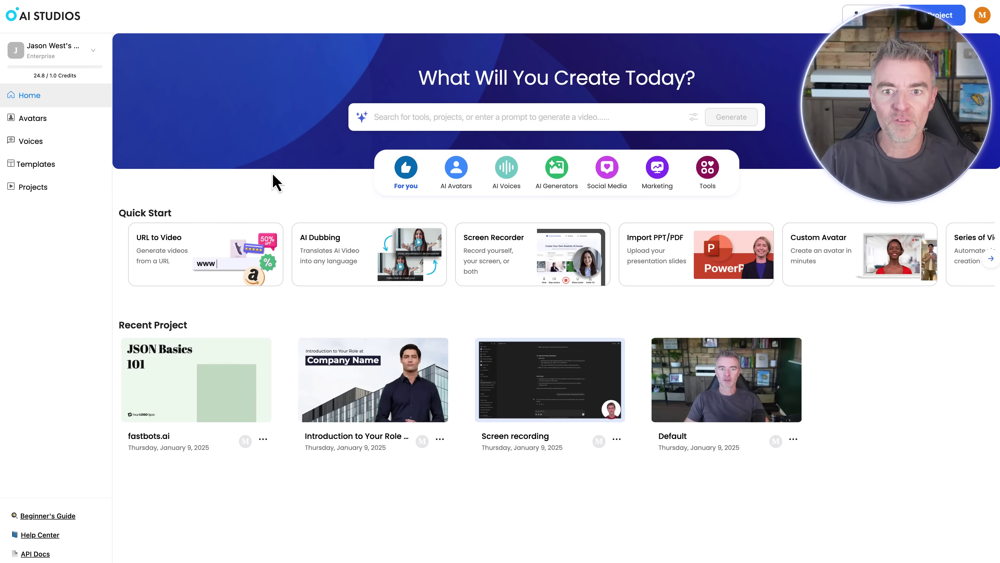
# Step: Peek at the AI prompt suggestions and the URL to Video creator, closing each again
pyautogui.click(399, 117)
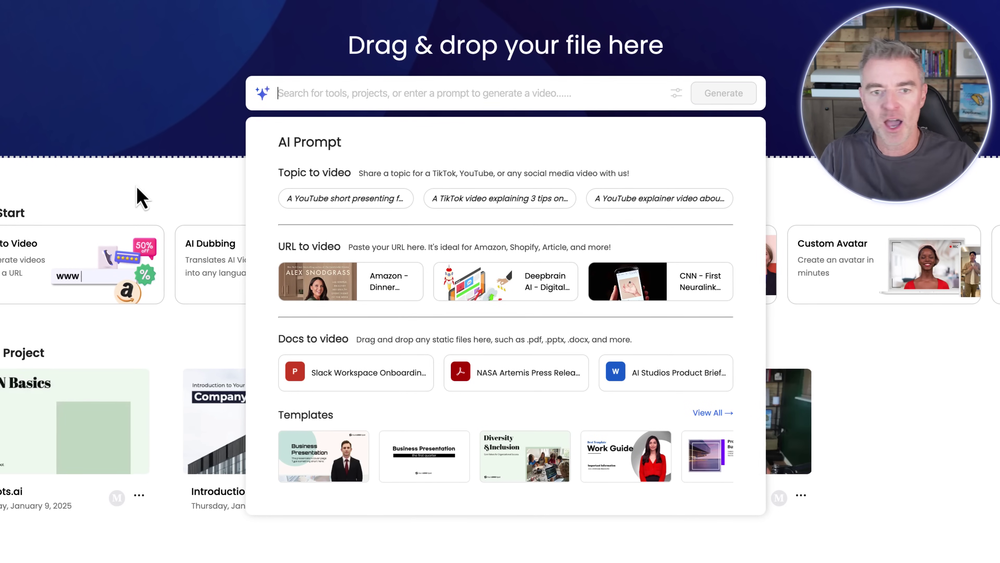
pyautogui.click(171, 152)
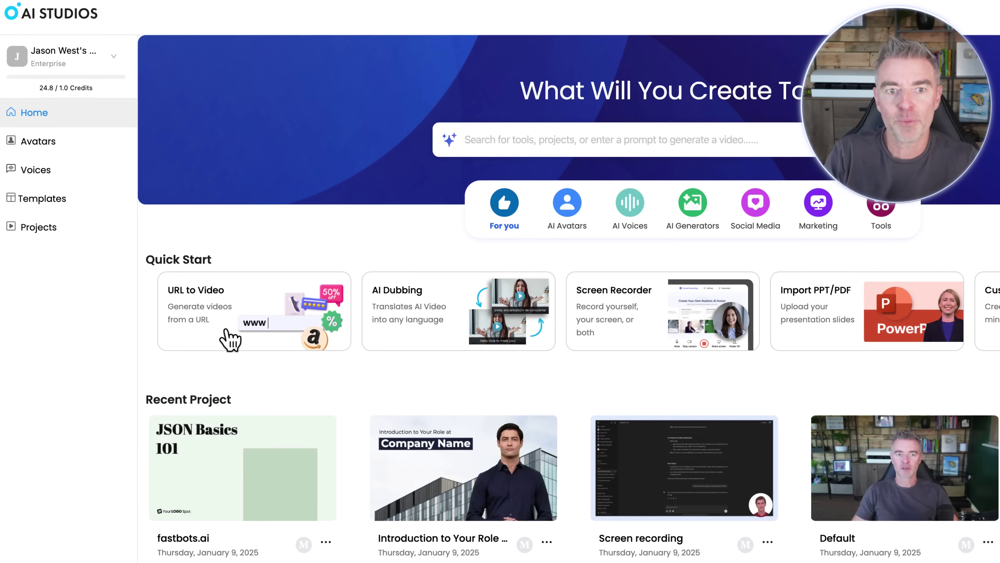
pyautogui.click(271, 335)
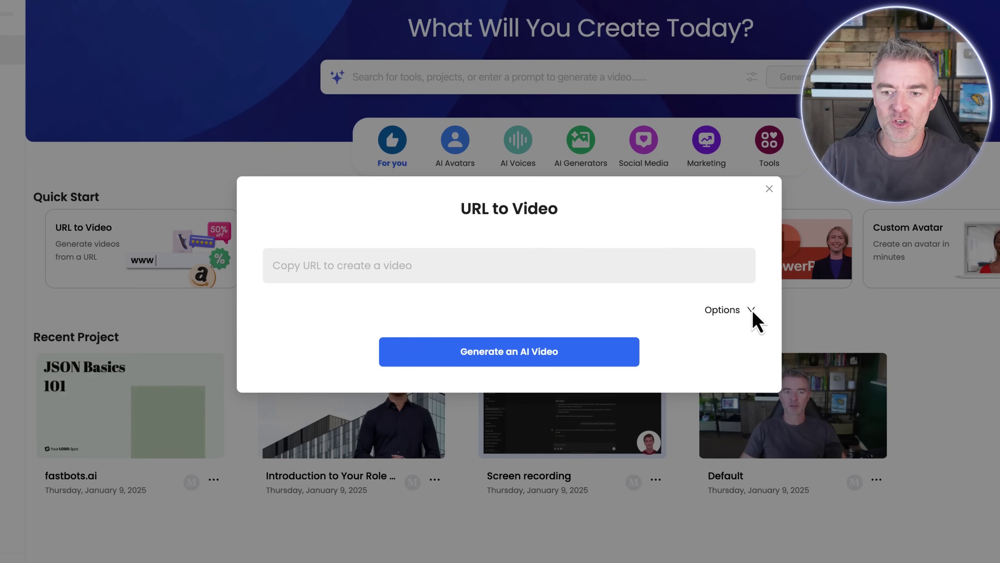
pyautogui.click(750, 194)
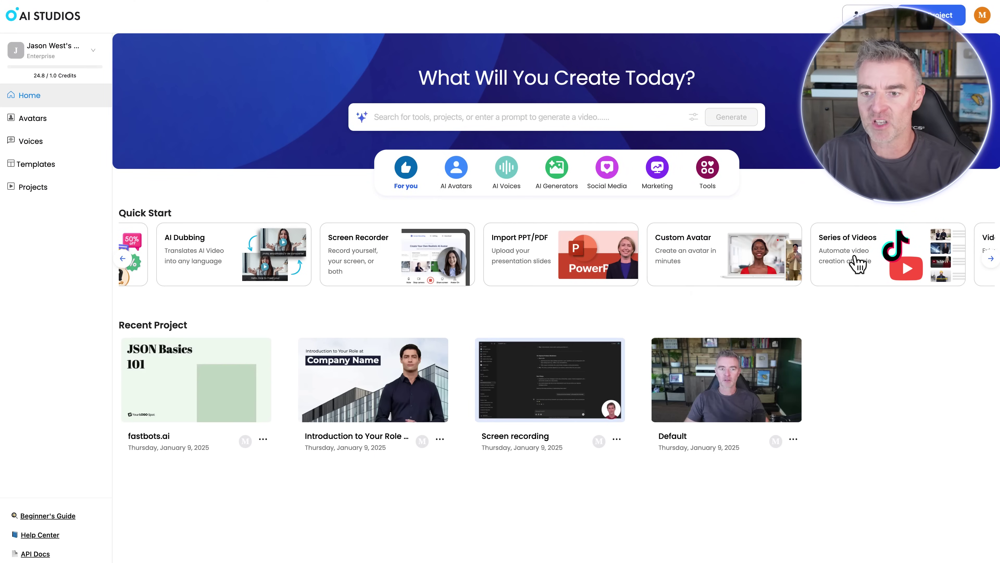
# Step: Advance the Quick Start carousel, then switch to AI Avatars and page through the avatar lineup
pyautogui.click(991, 258)
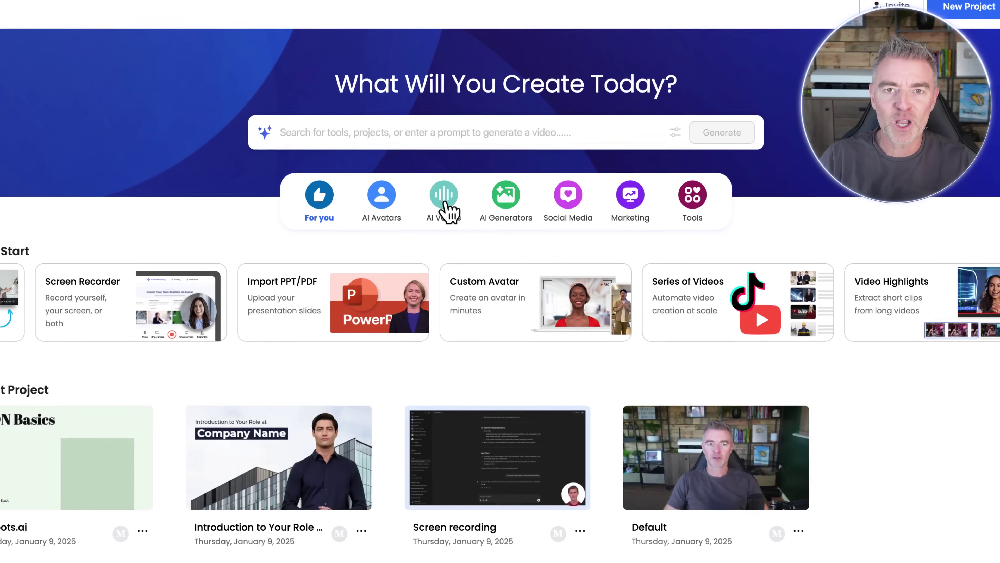
pyautogui.click(380, 203)
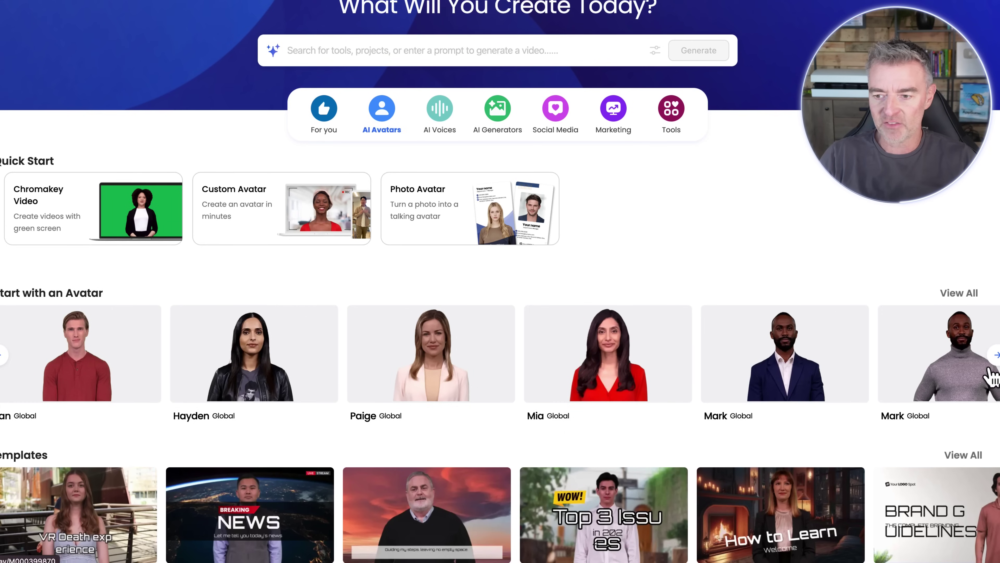
pyautogui.click(996, 355)
pyautogui.click(996, 354)
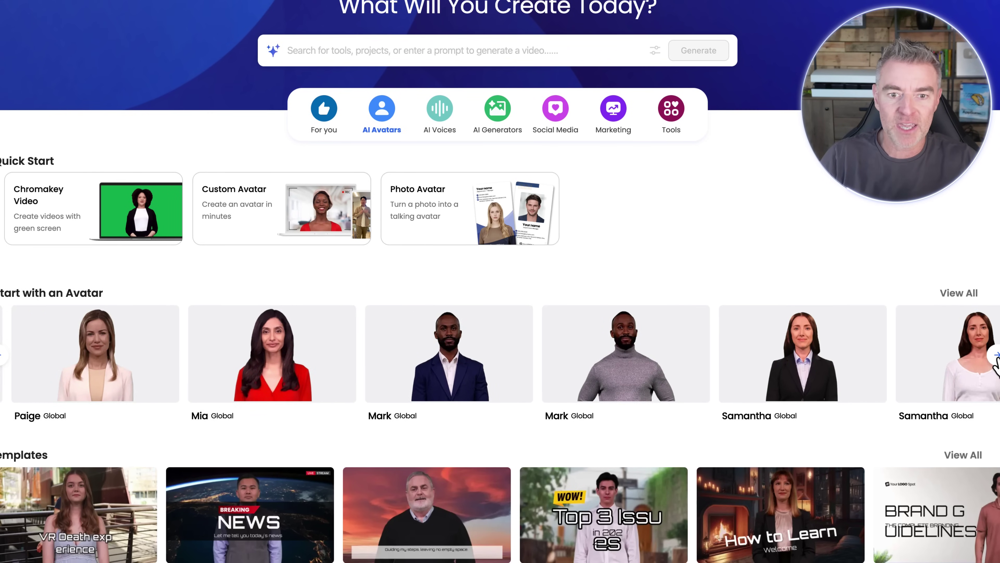
pyautogui.click(997, 354)
pyautogui.click(997, 355)
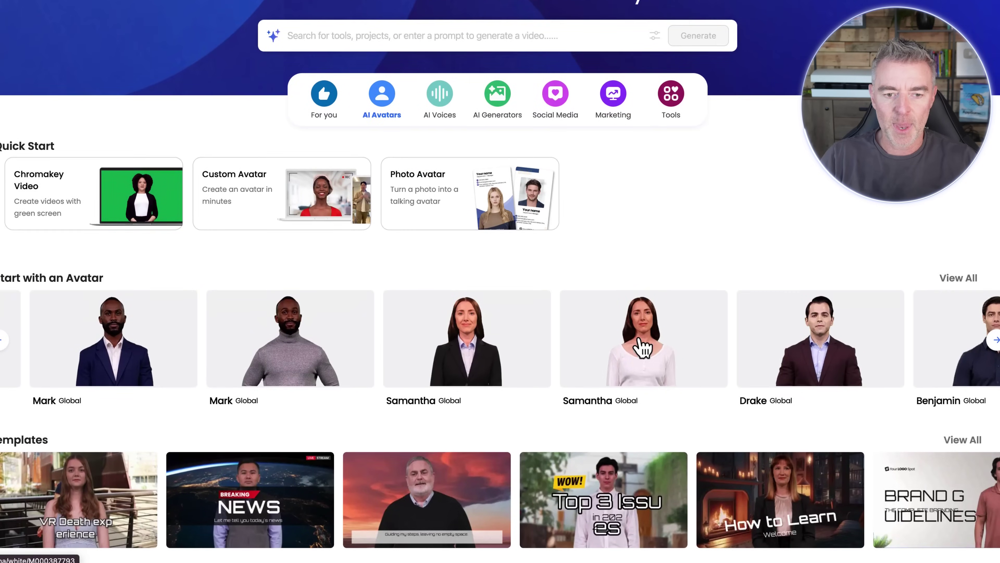
# Step: Open the full Start with a Template gallery and scroll down through it
pyautogui.click(962, 442)
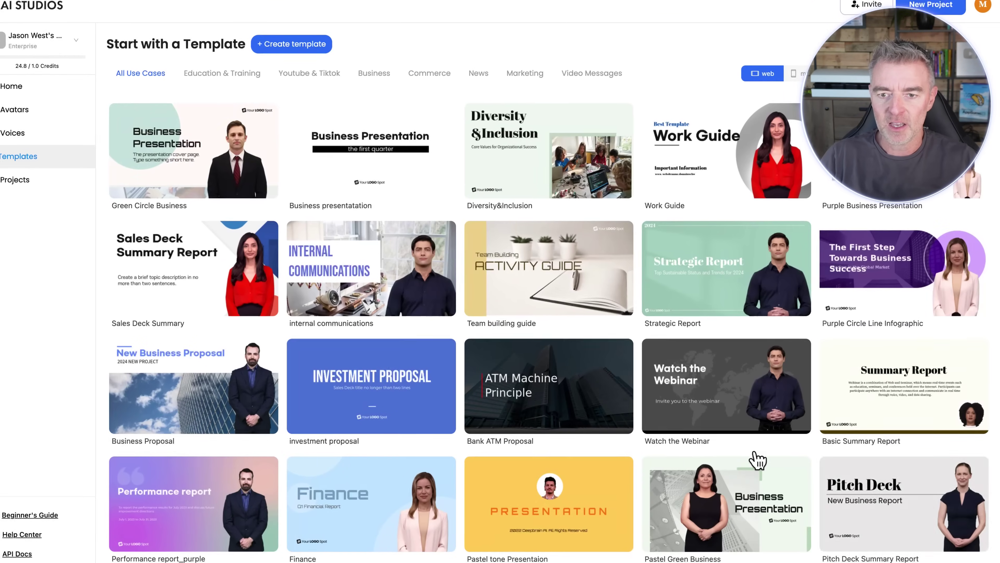
pyautogui.scroll(-3, 661, 356)
pyautogui.scroll(-1, 663, 361)
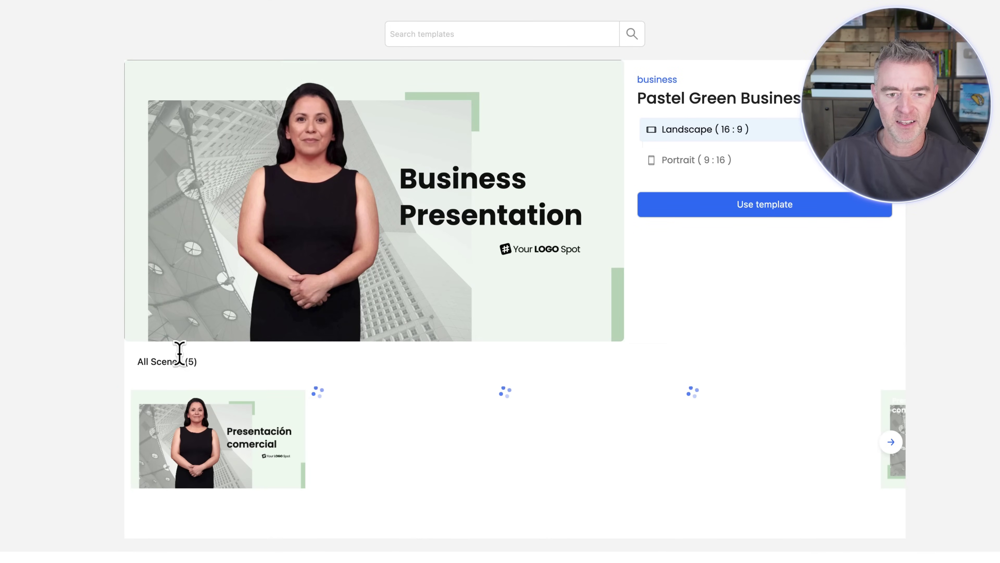
# Step: Preview the Pastel Green Business template's video and scenes, then use the template
pyautogui.click(139, 310)
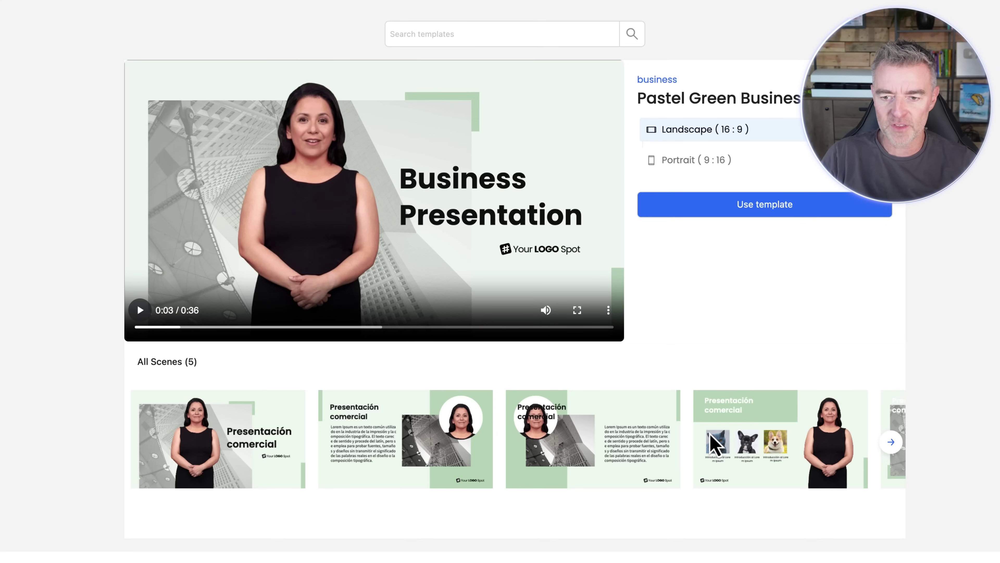
pyautogui.click(894, 445)
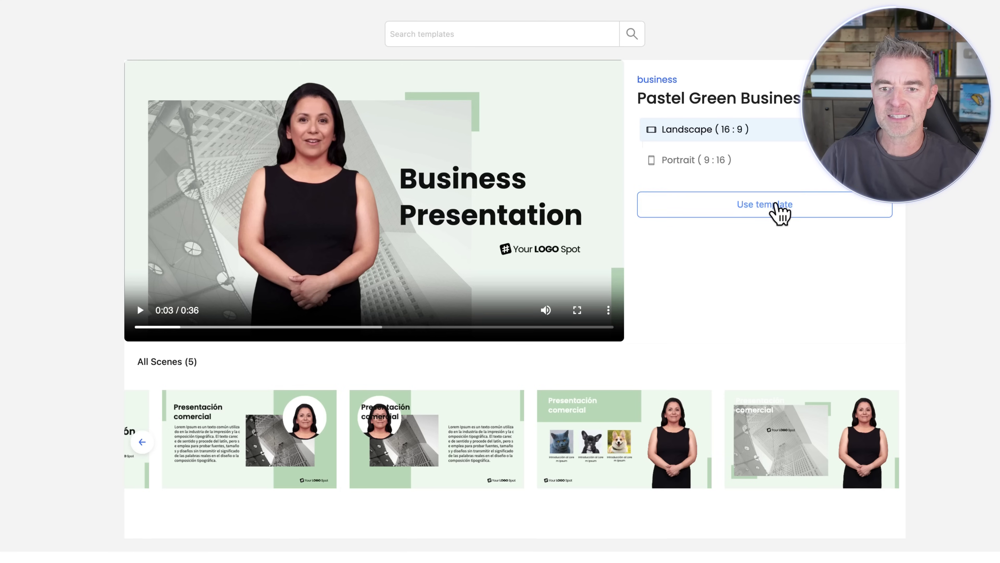
pyautogui.click(772, 213)
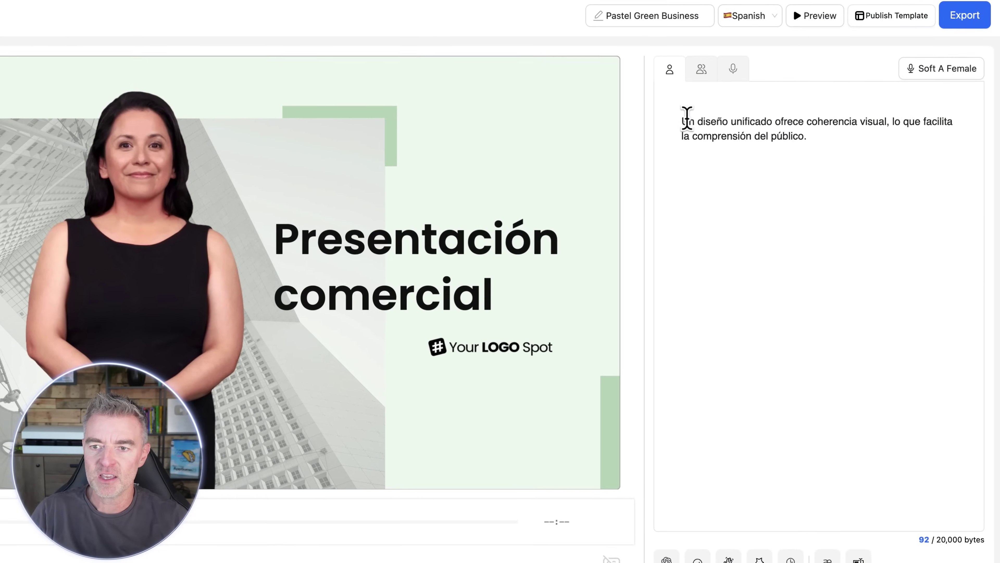
# Step: Switch the project language from Spanish to English so the script is translated
pyautogui.moveTo(685, 120); pyautogui.dragTo(852, 134)
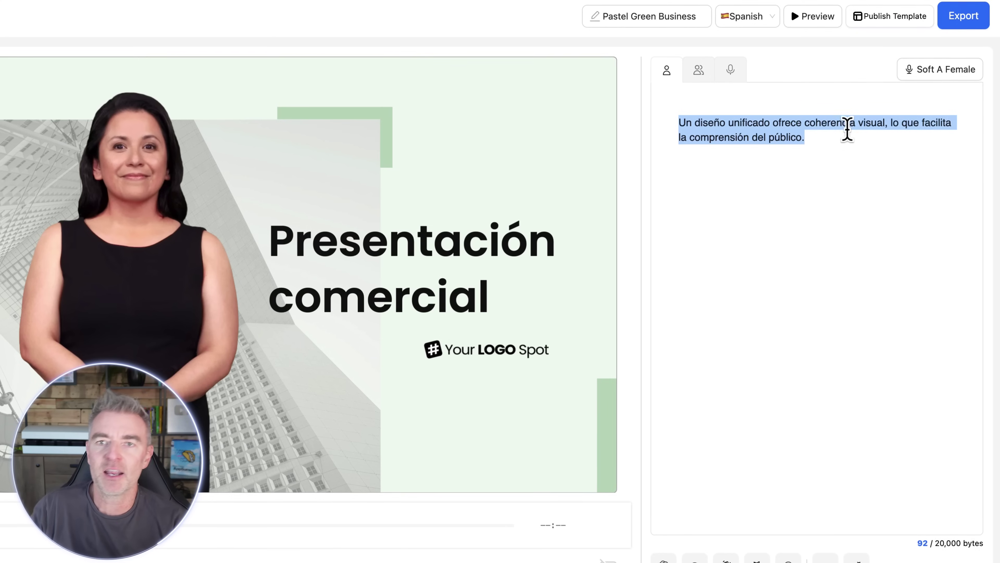
pyautogui.click(760, 17)
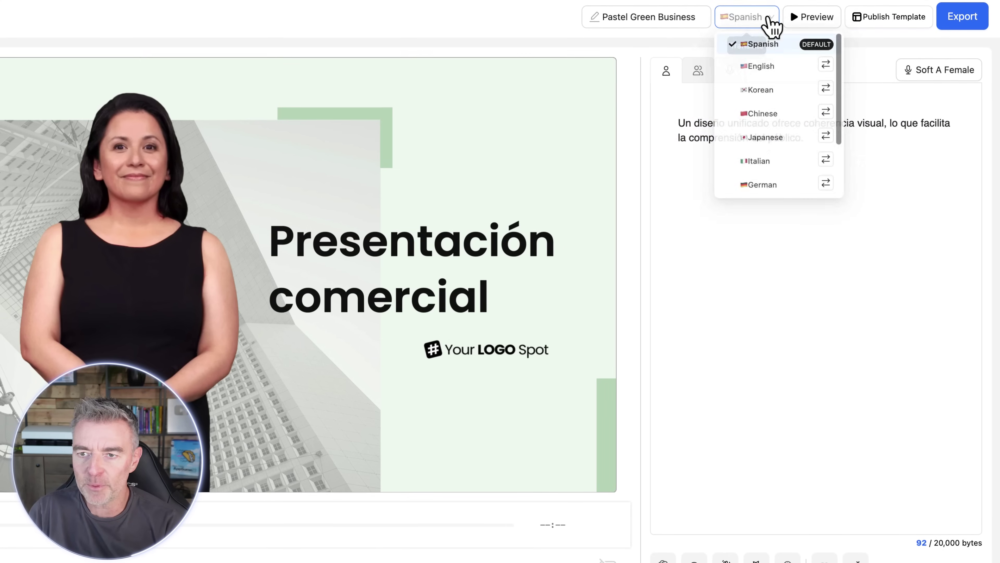
pyautogui.click(752, 68)
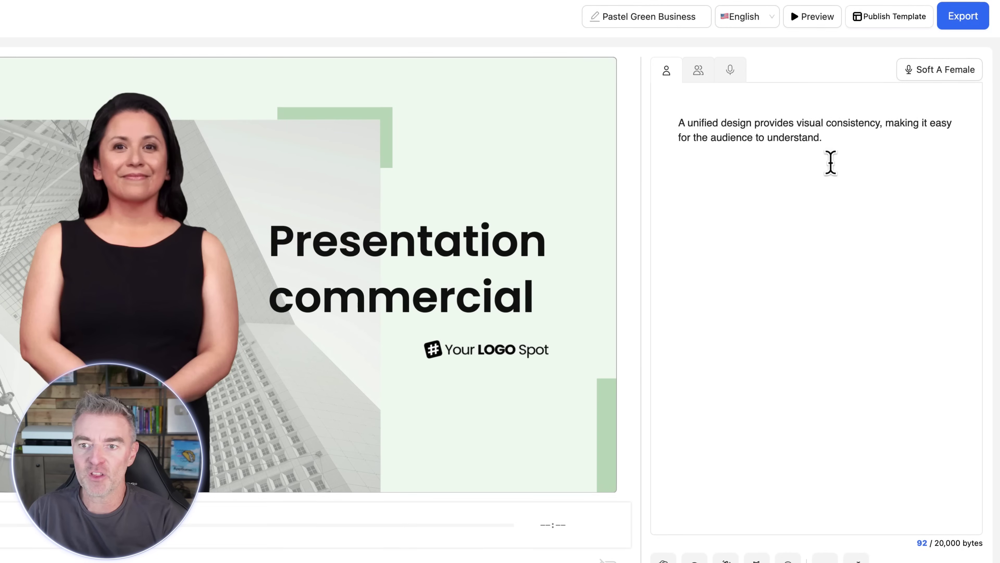
pyautogui.moveTo(826, 161); pyautogui.dragTo(650, 107)
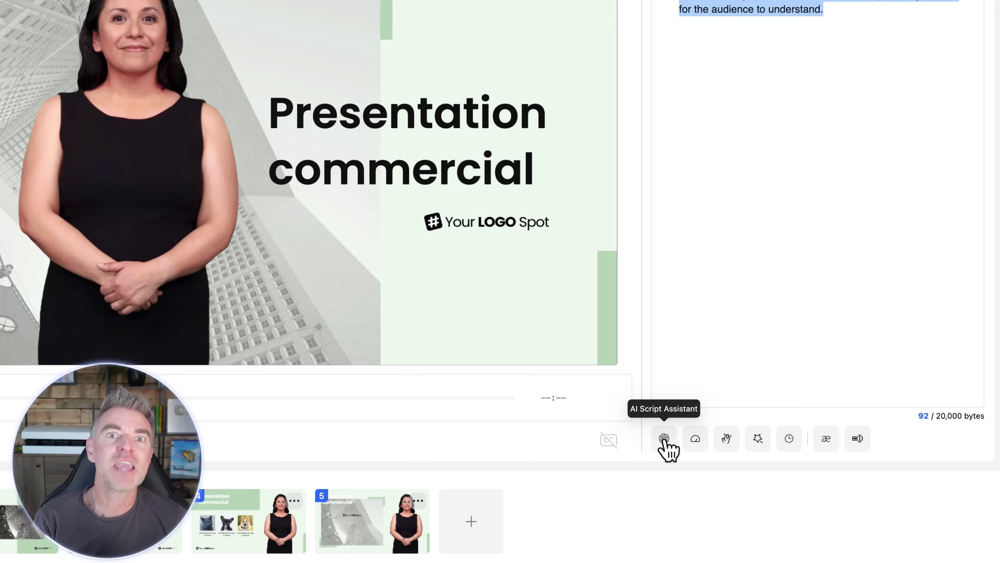
# Step: Generate a script on 'electric cars and why they are good for the enviroment' and apply it
pyautogui.click(664, 439)
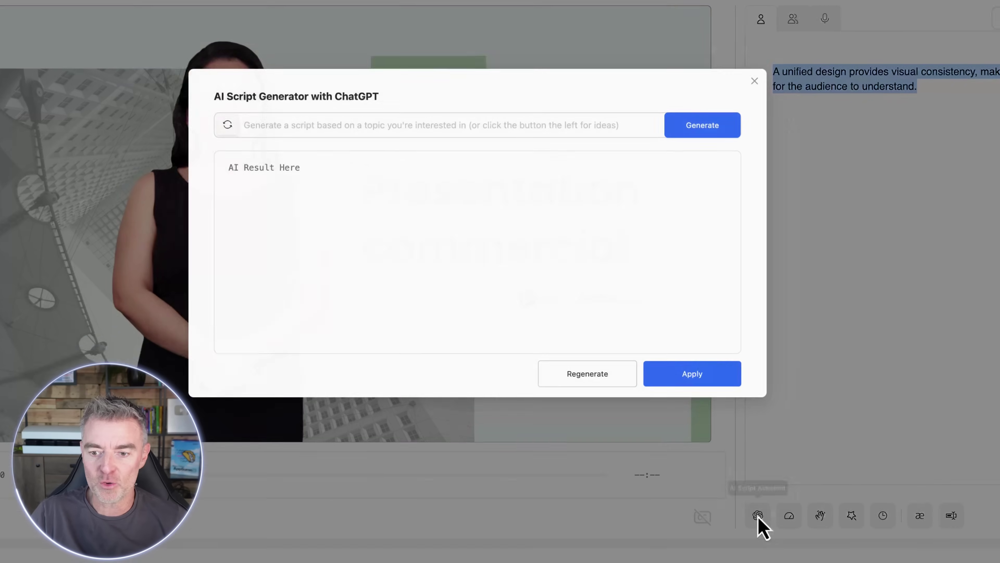
pyautogui.click(446, 210)
pyautogui.click(335, 153)
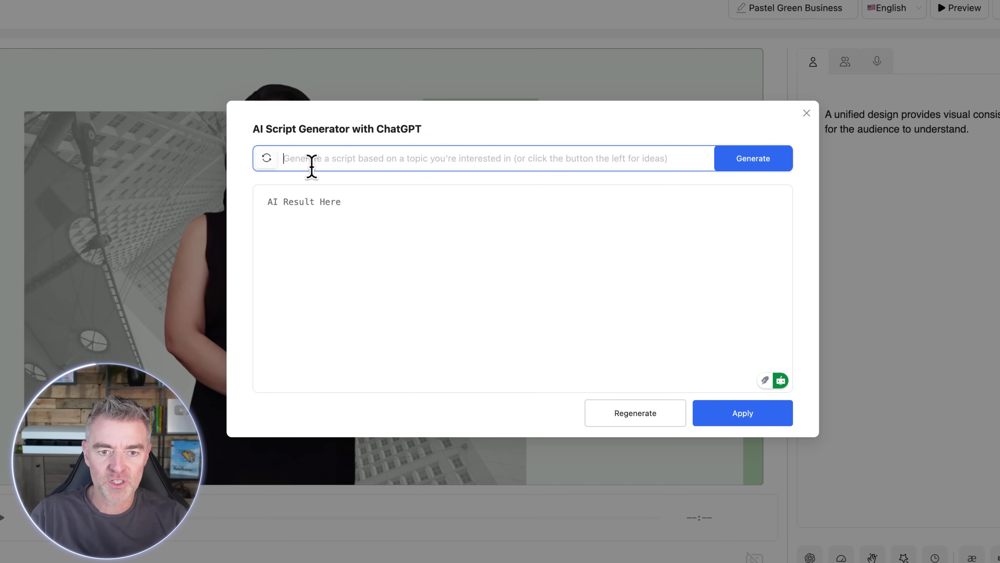
pyautogui.click(352, 199)
pyautogui.click(337, 159)
pyautogui.write('electric')
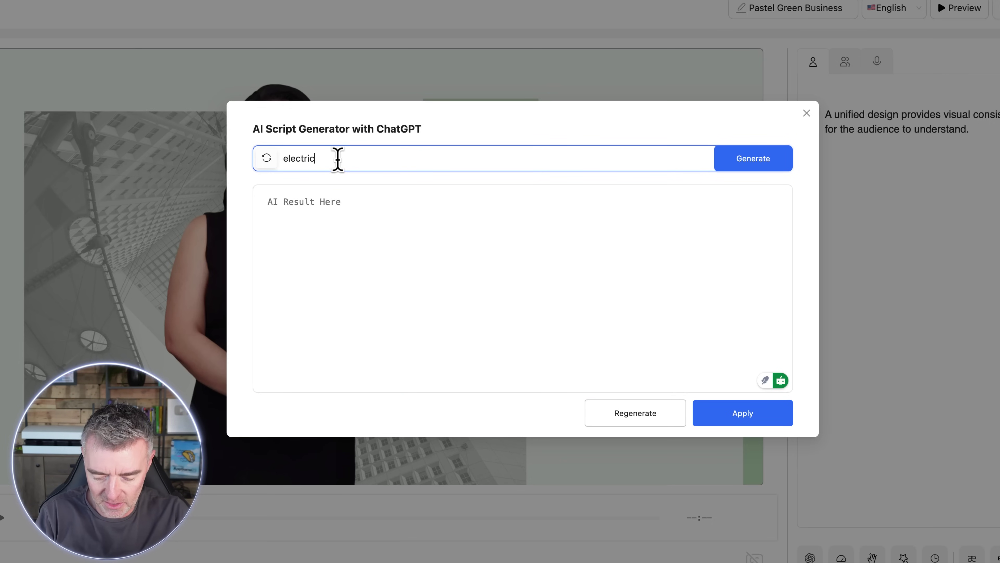
pyautogui.write(' cars and why they are good f')
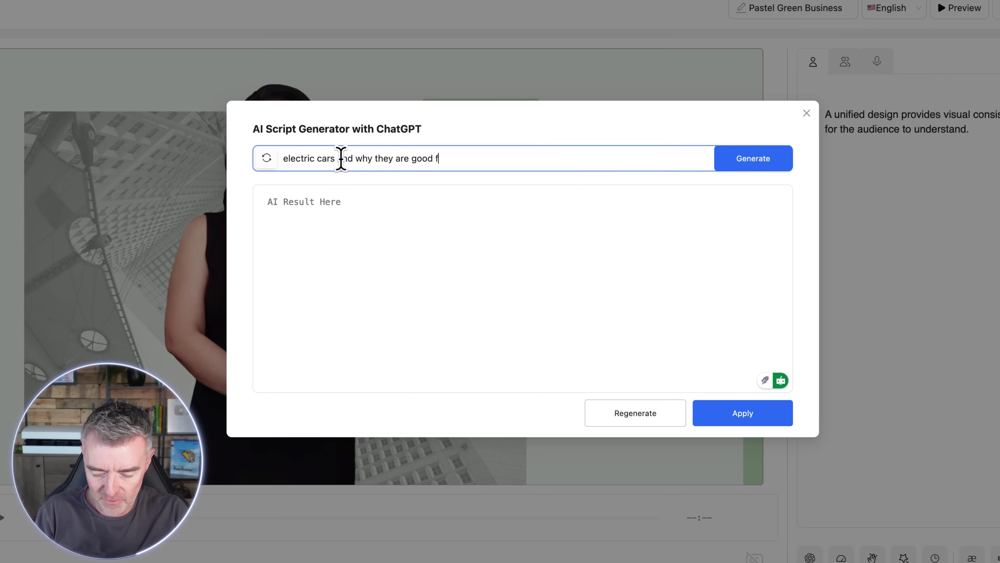
pyautogui.write('or the enviroment')
pyautogui.click(733, 158)
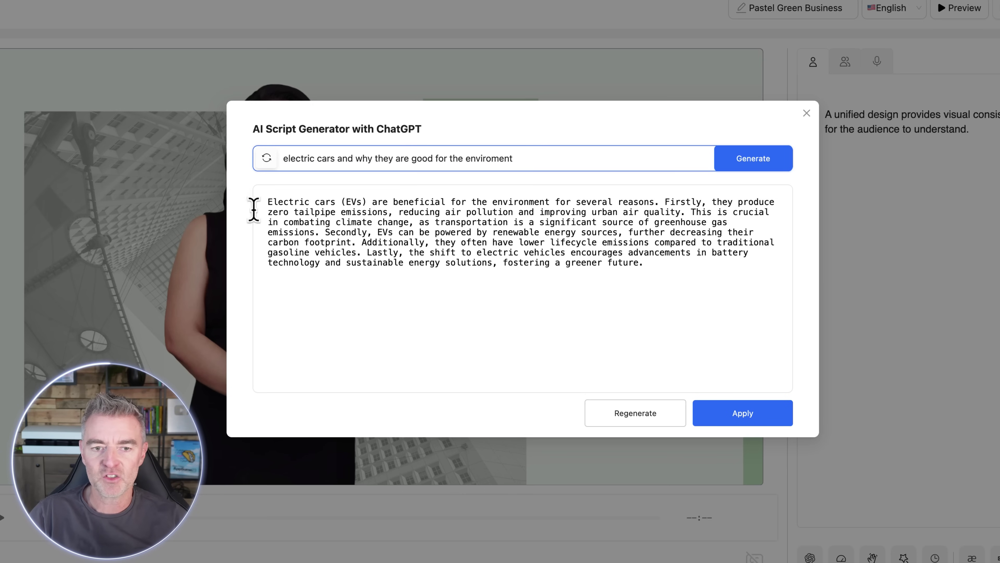
pyautogui.click(754, 412)
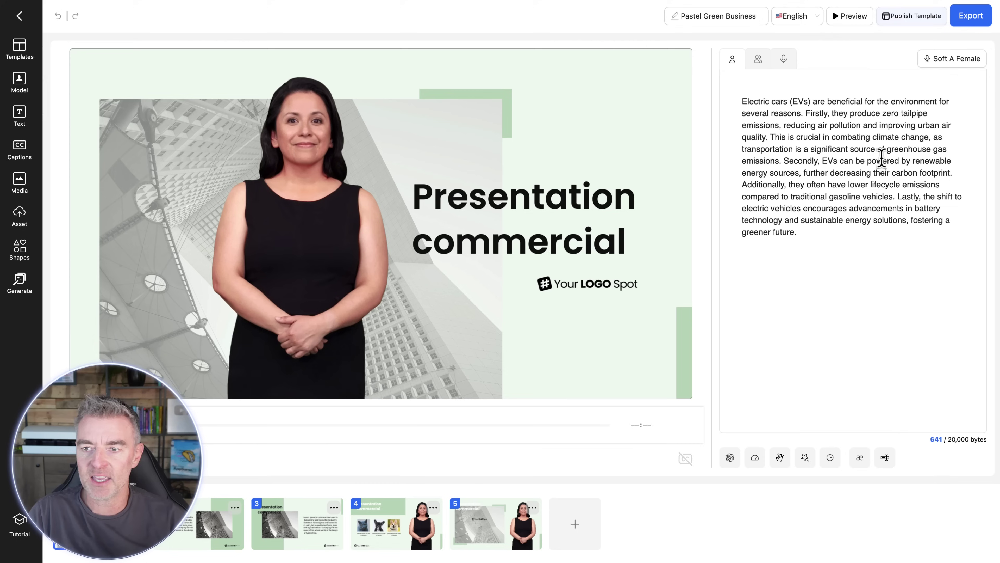
pyautogui.click(944, 61)
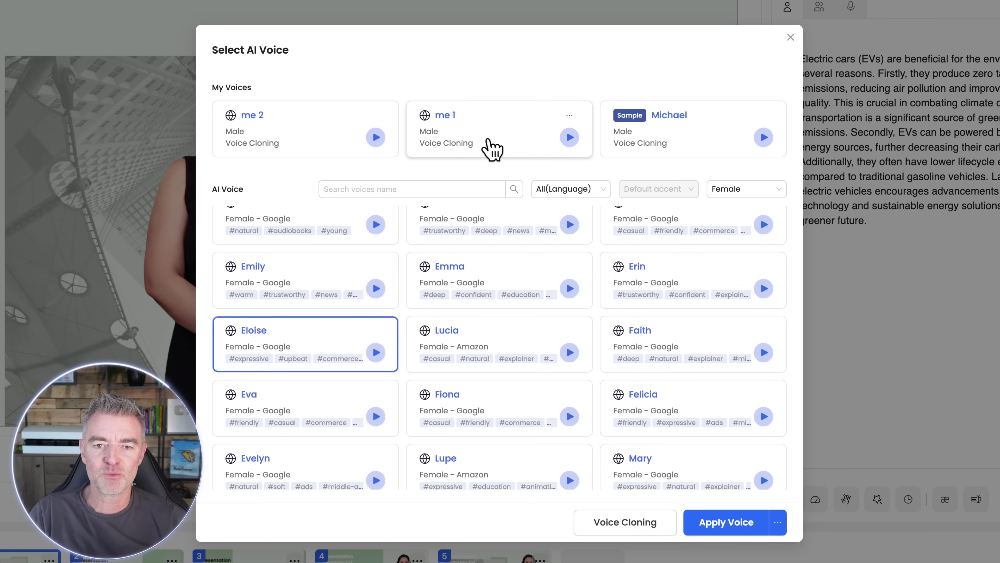
pyautogui.click(570, 137)
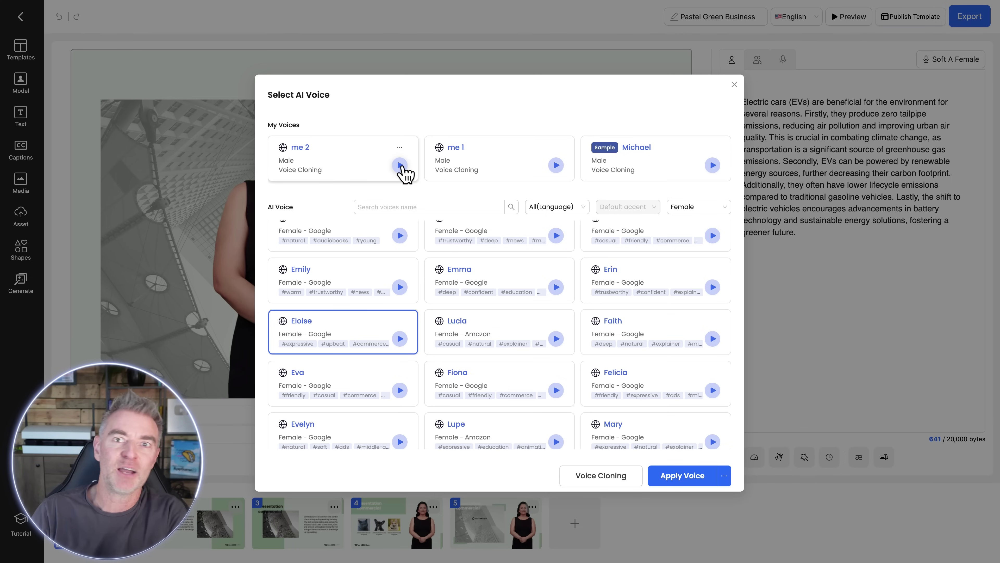
pyautogui.click(399, 165)
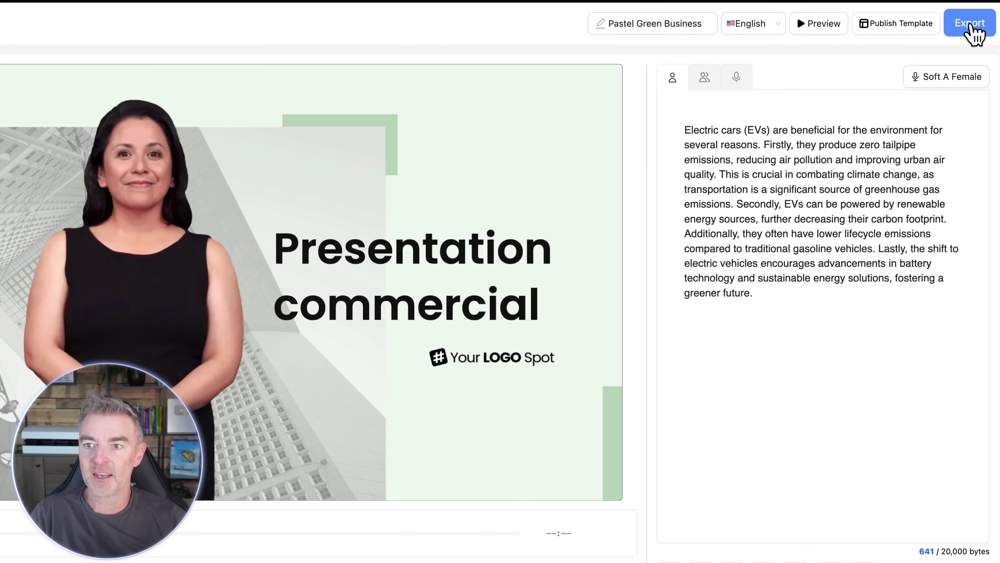
# Step: Export the video at 1080P with English as the only language
pyautogui.click(969, 23)
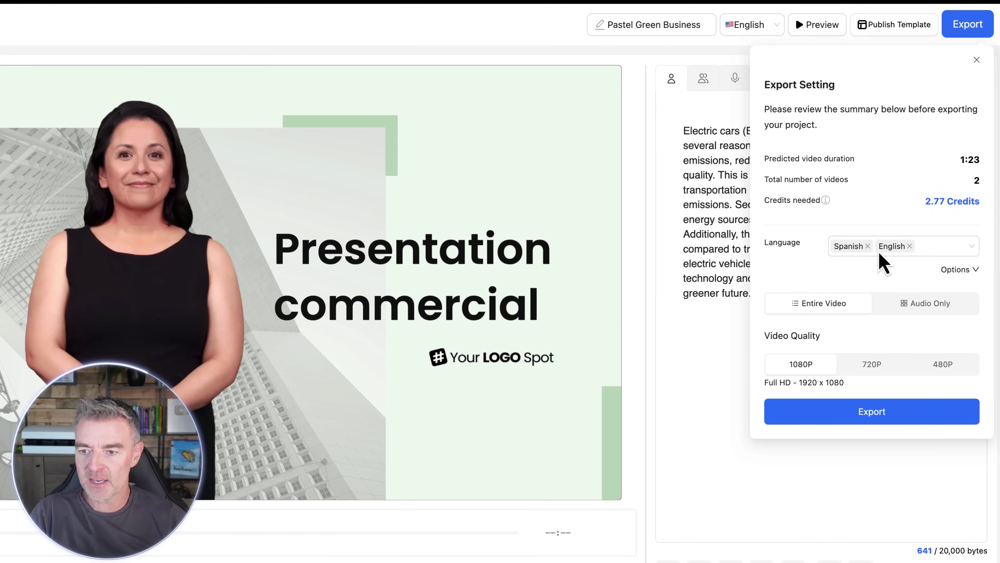
pyautogui.click(868, 246)
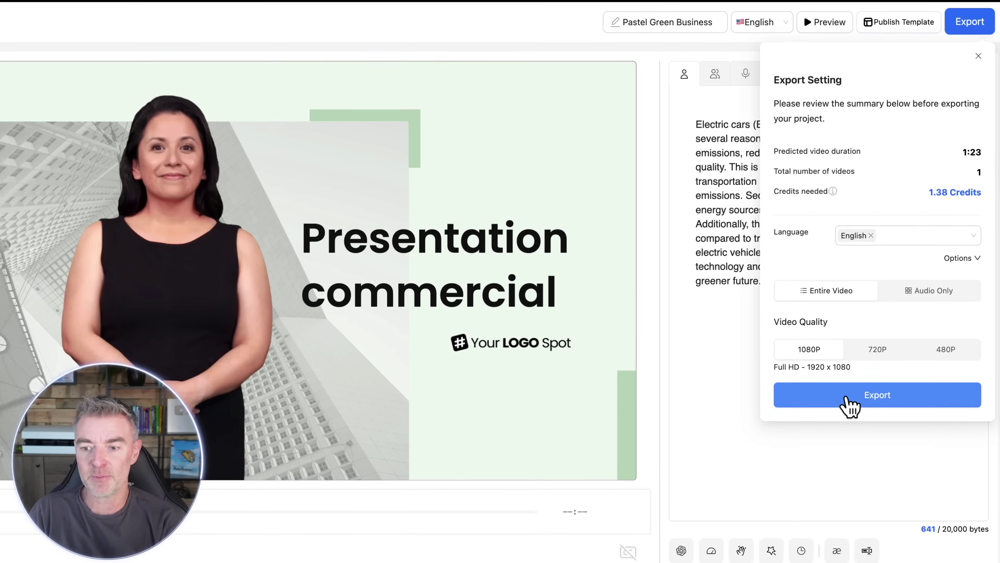
pyautogui.click(844, 414)
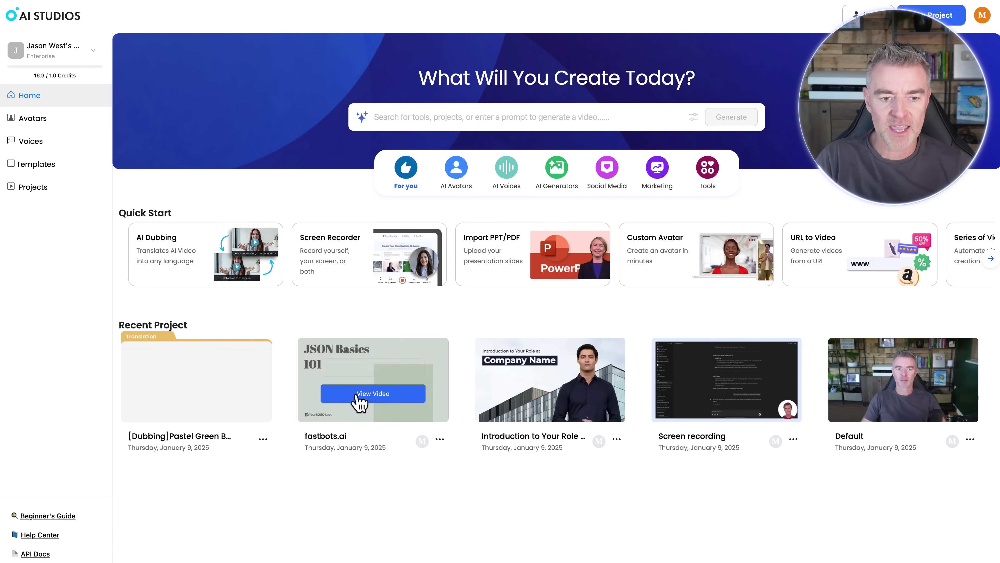
pyautogui.moveTo(183, 394)
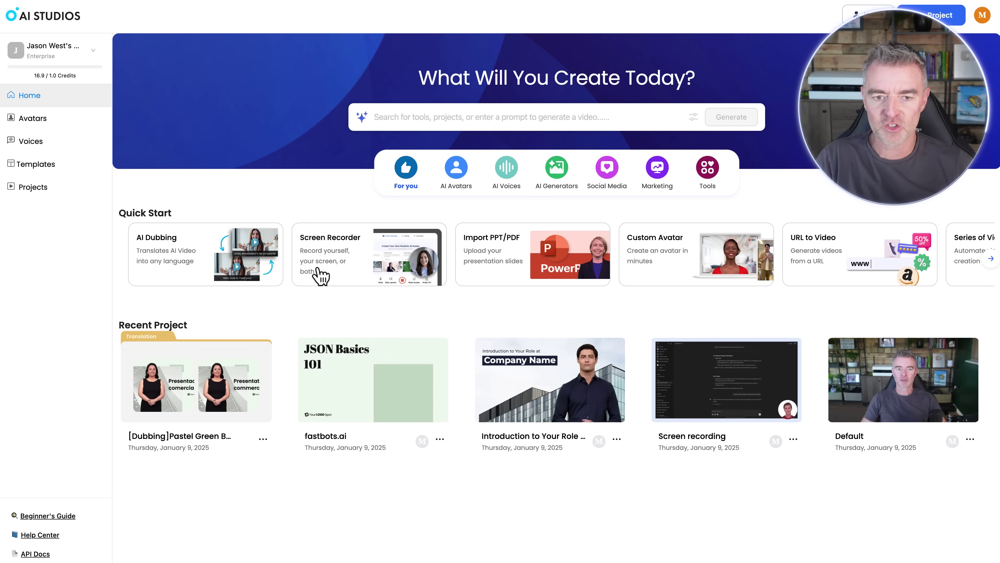
pyautogui.moveTo(729, 378)
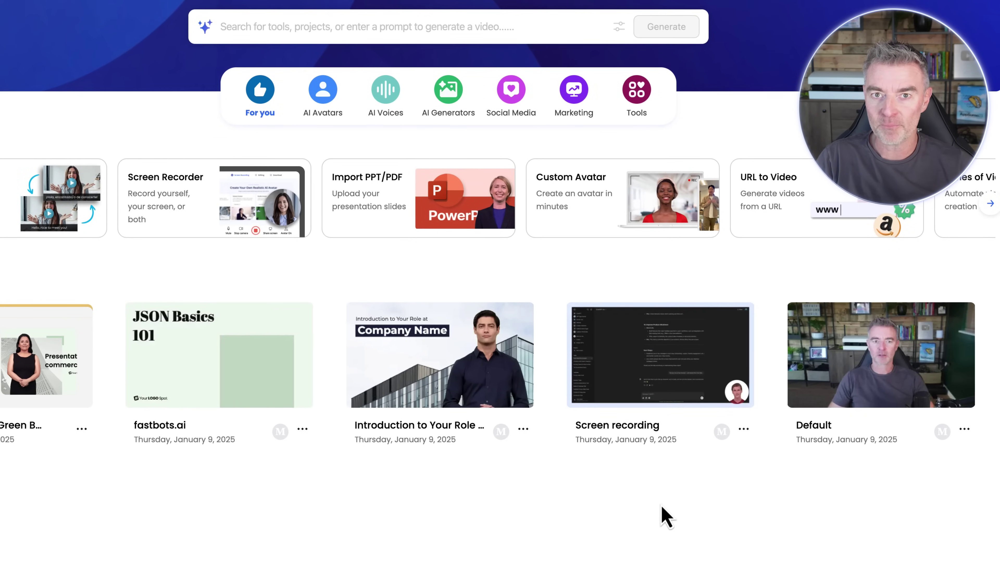
# Step: Open the Screen recording video, pause its playback and raise the volume
pyautogui.click(662, 375)
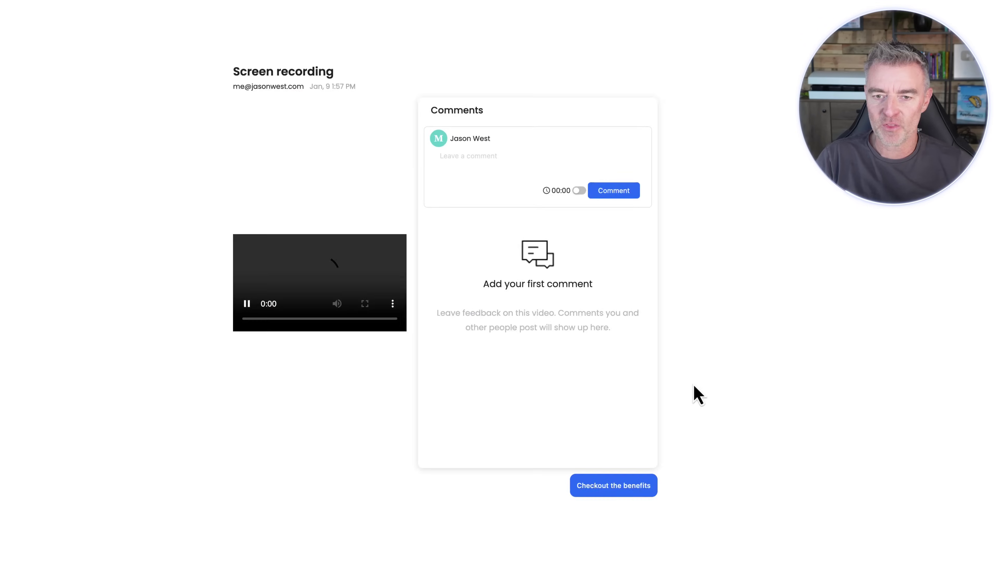
pyautogui.click(138, 436)
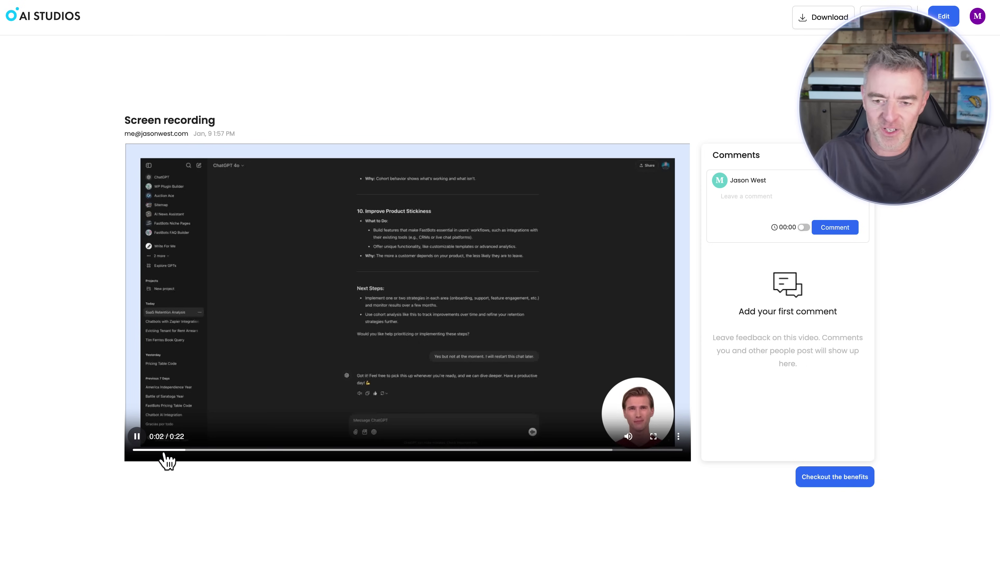
pyautogui.press('XF86AudioRaiseVolume')
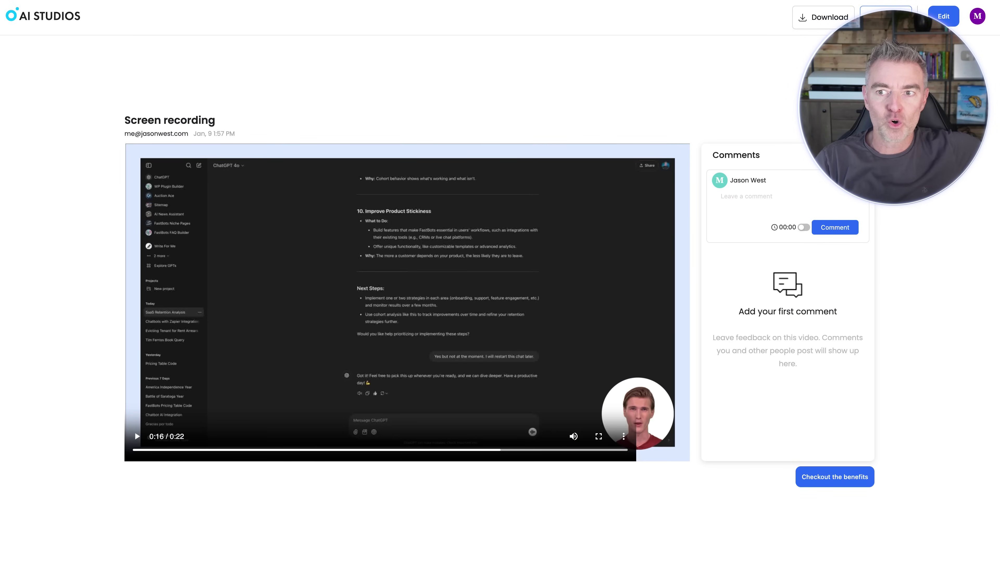
# Step: From the home dashboard, watch the Default clone video, then return home
pyautogui.click(11, 4)
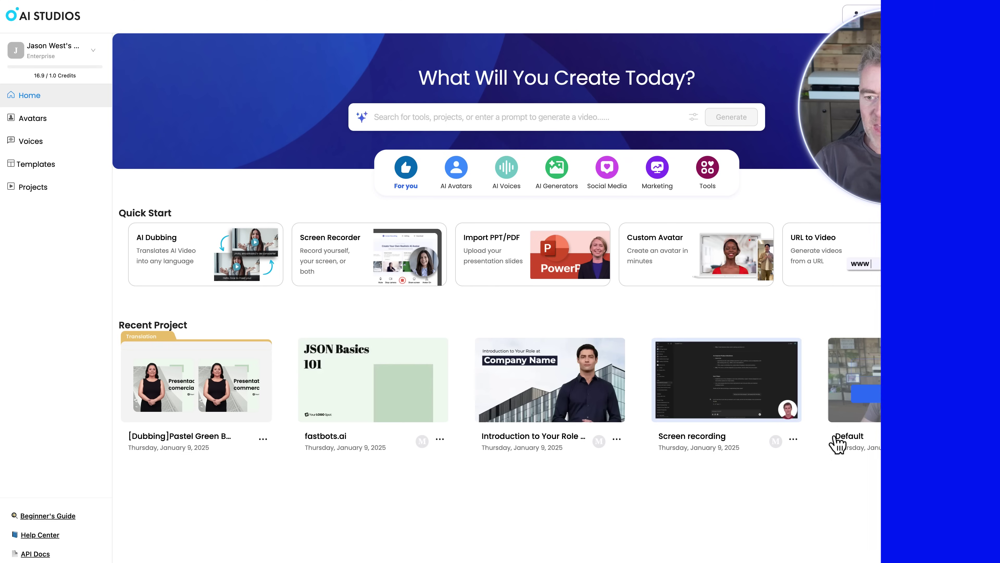
pyautogui.moveTo(903, 414)
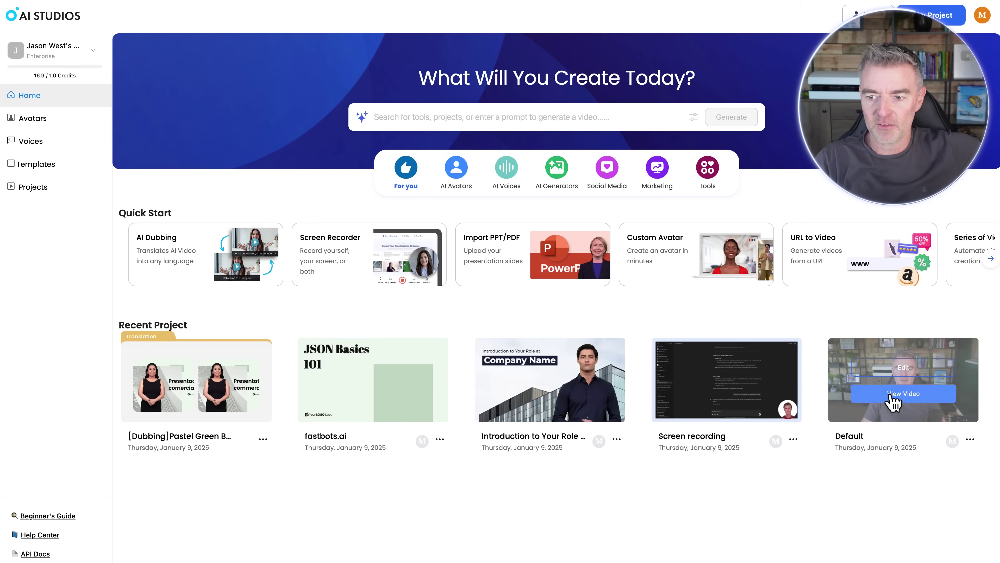
pyautogui.click(898, 394)
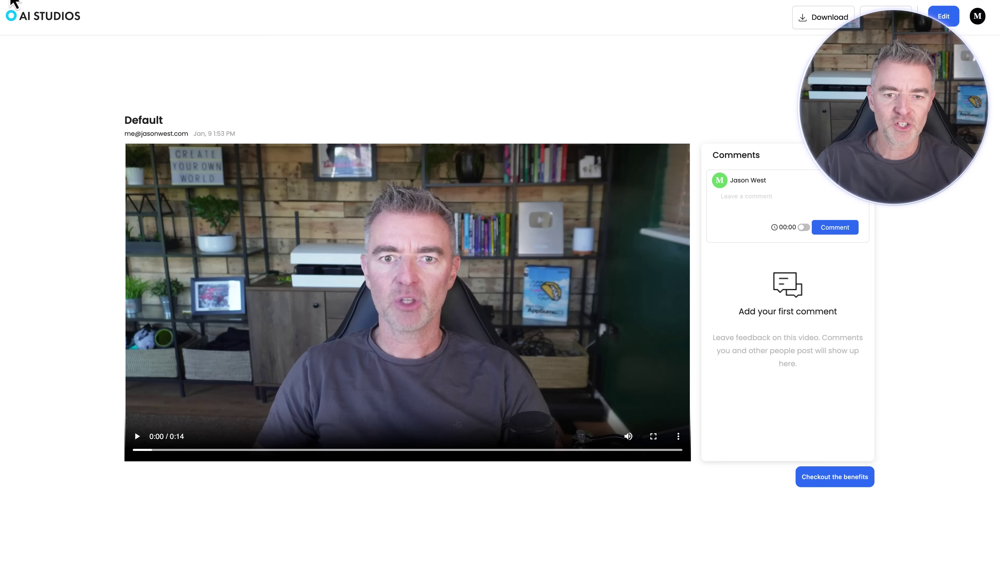
pyautogui.click(11, 5)
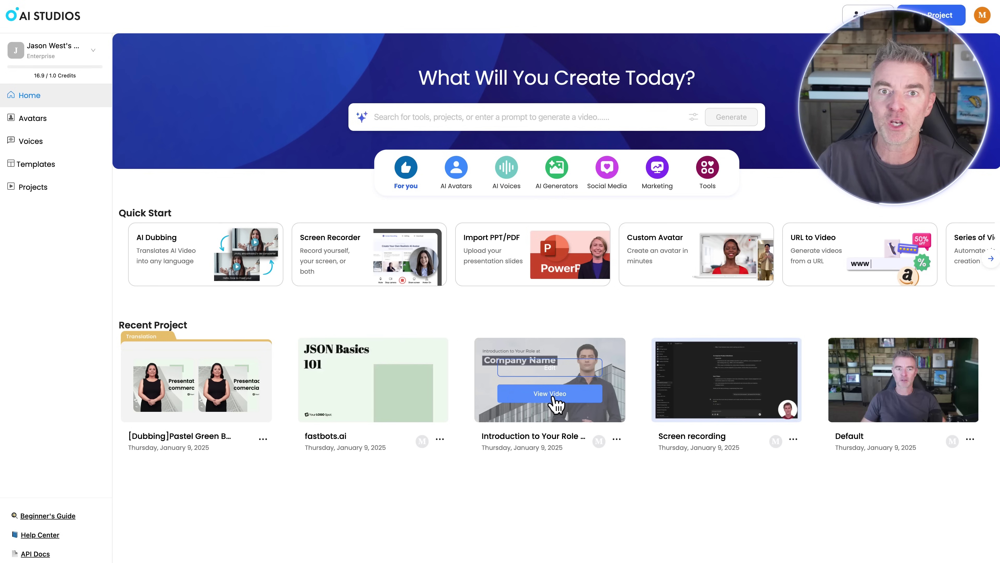
pyautogui.click(555, 397)
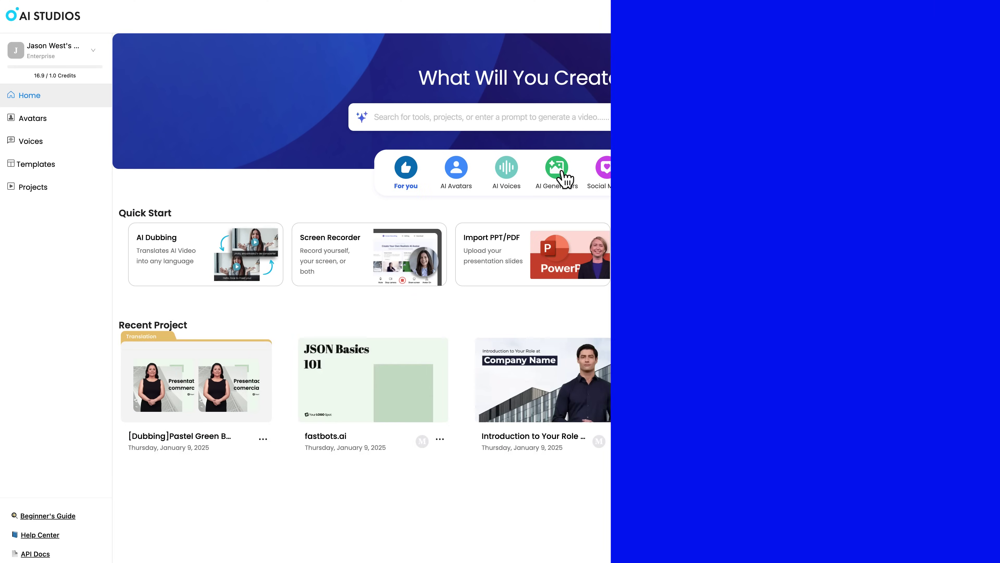
# Step: Show the AI Generators quick starts, then switch to the Social Media category
pyautogui.click(563, 174)
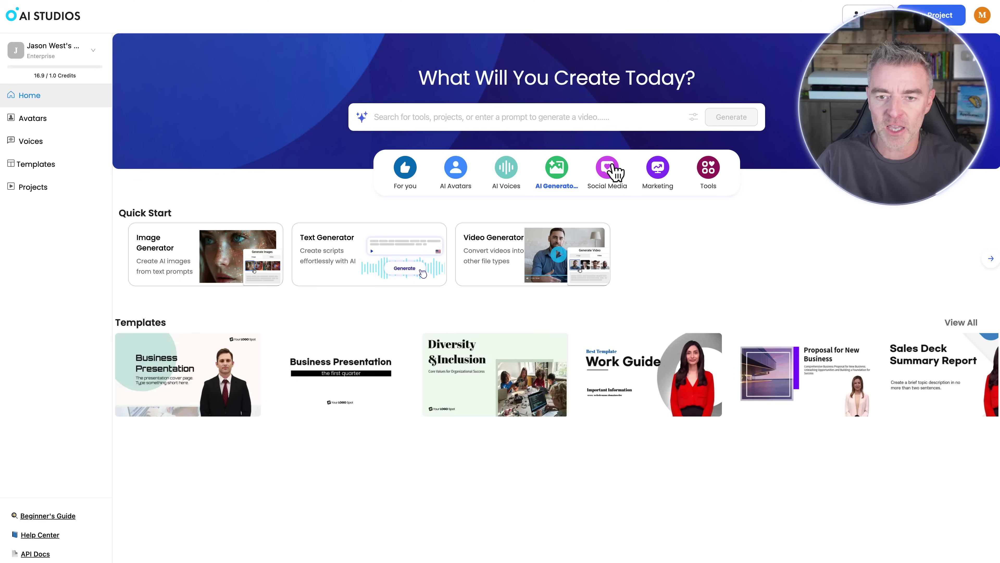
pyautogui.click(615, 173)
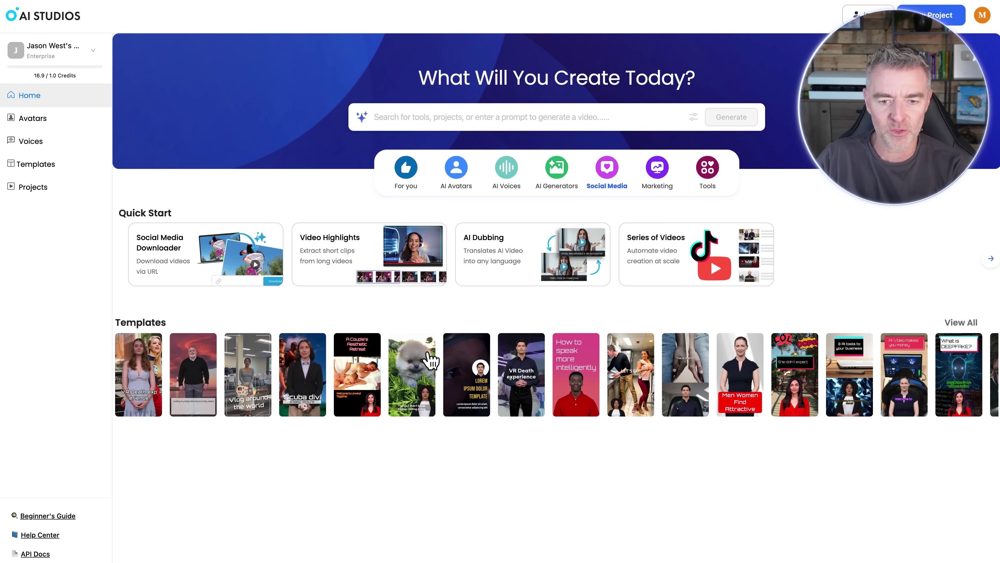
# Step: Preview the Before and after raising a dog template, then go back to the template gallery
pyautogui.click(428, 359)
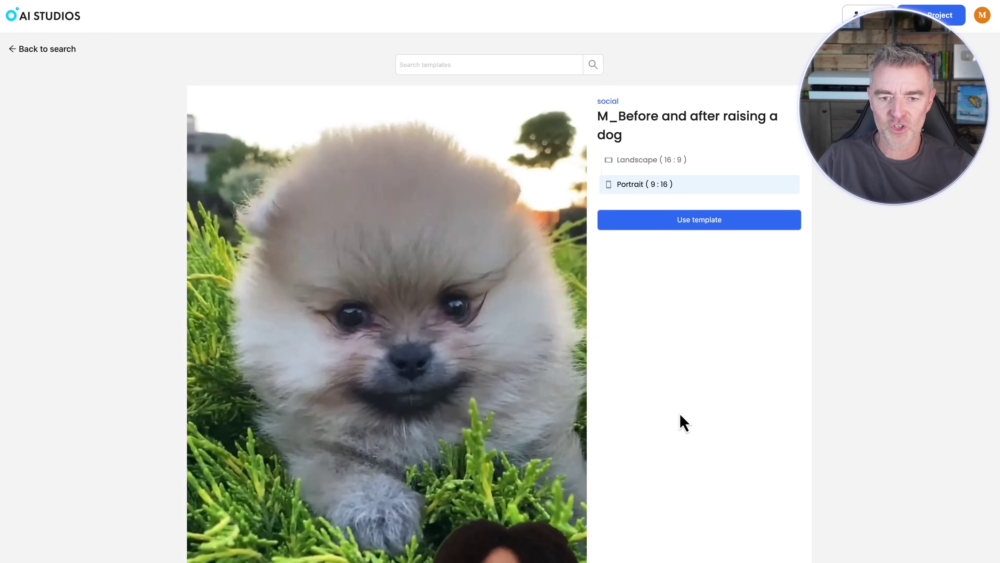
pyautogui.scroll(-2, 681, 420)
pyautogui.scroll(-5, 680, 412)
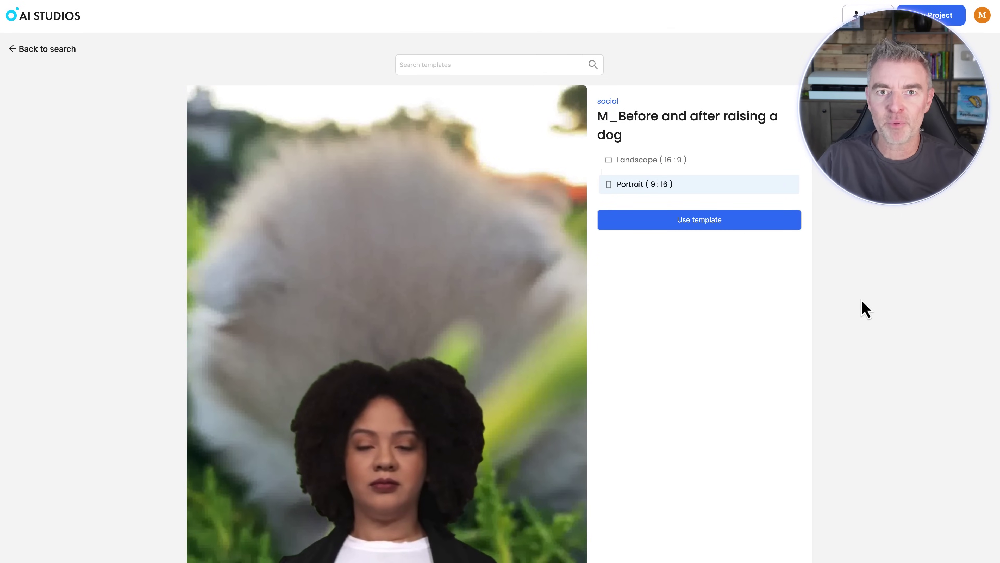
pyautogui.click(53, 56)
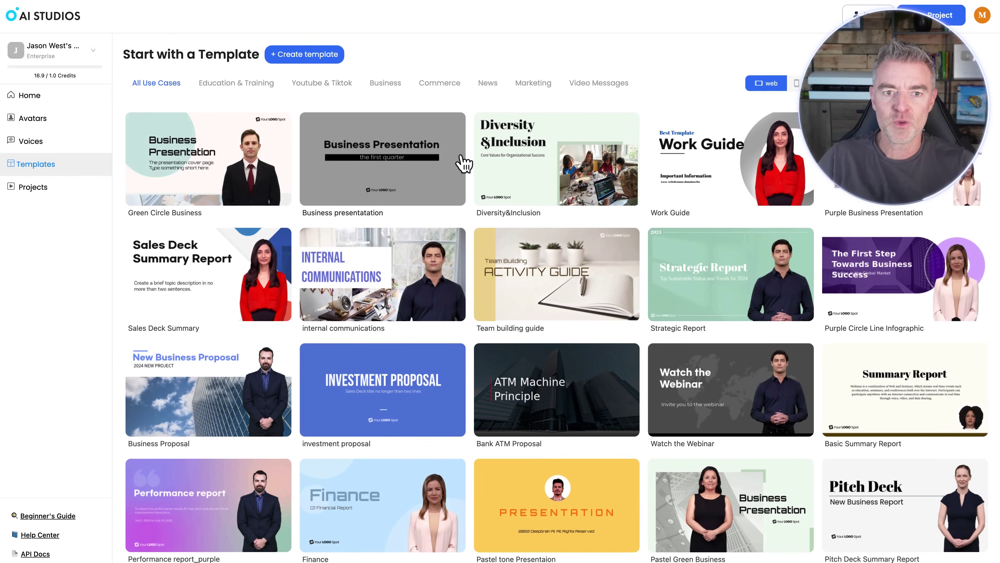
# Step: Browse the Education & Training, Youtube & Tiktok, Business, Commerce and News templates, then preview News_Daily report
pyautogui.click(262, 83)
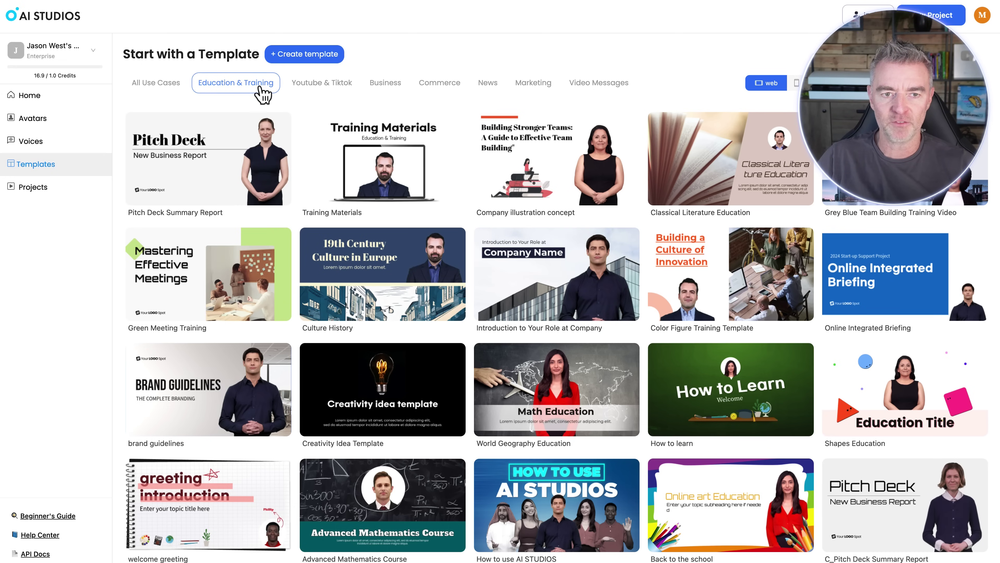
pyautogui.click(304, 85)
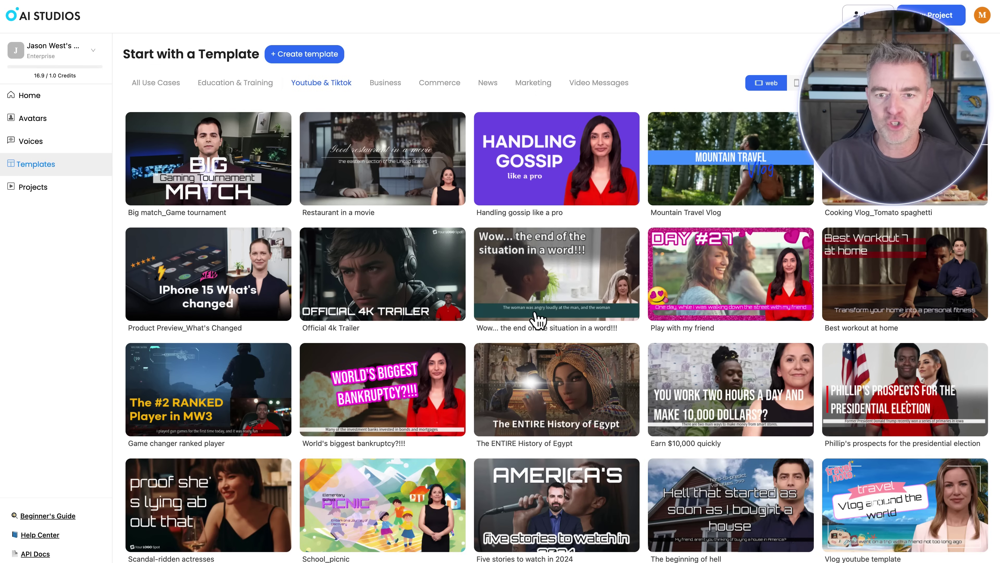
pyautogui.scroll(-10, 538, 319)
pyautogui.scroll(10, 536, 319)
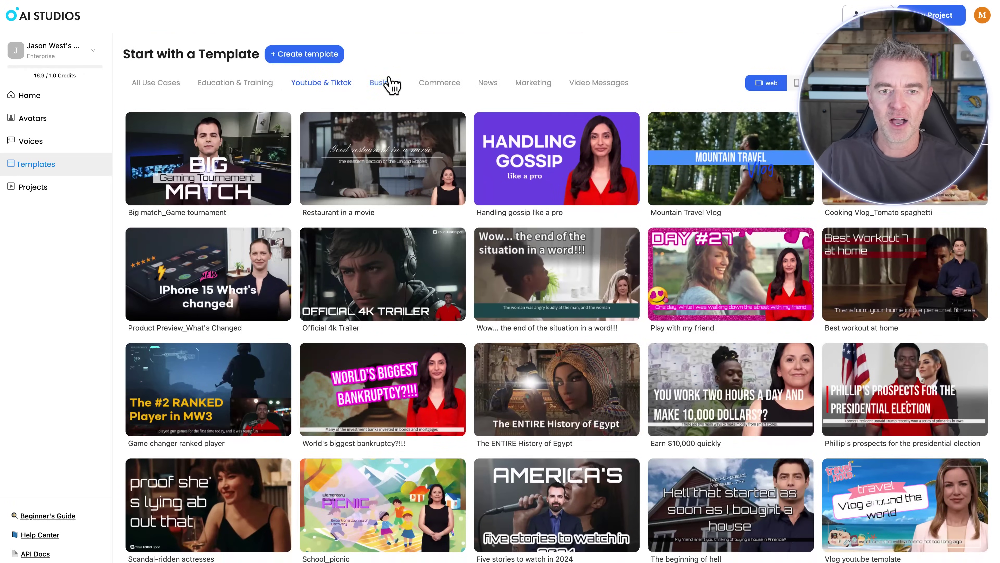
pyautogui.click(391, 85)
pyautogui.click(446, 89)
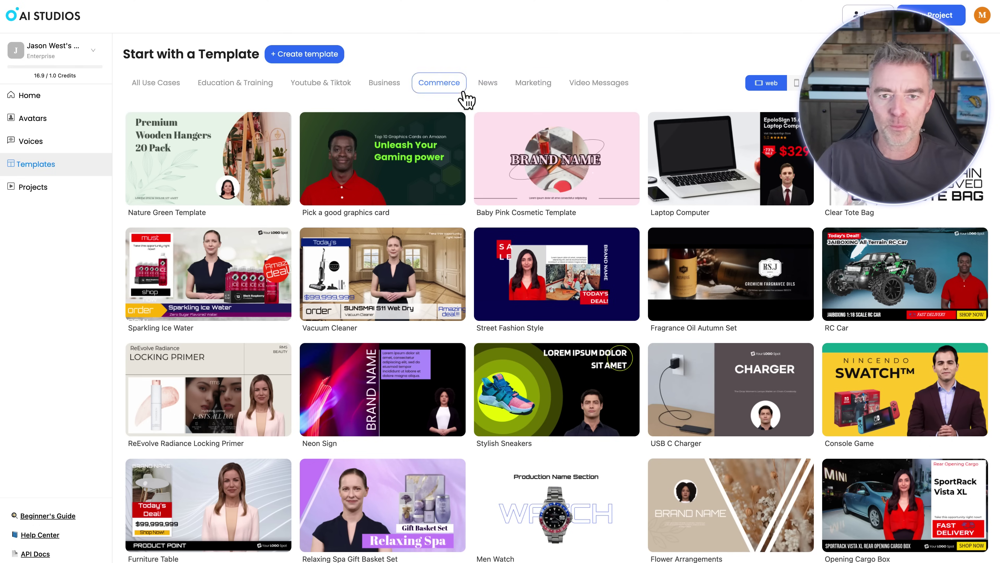
pyautogui.click(488, 83)
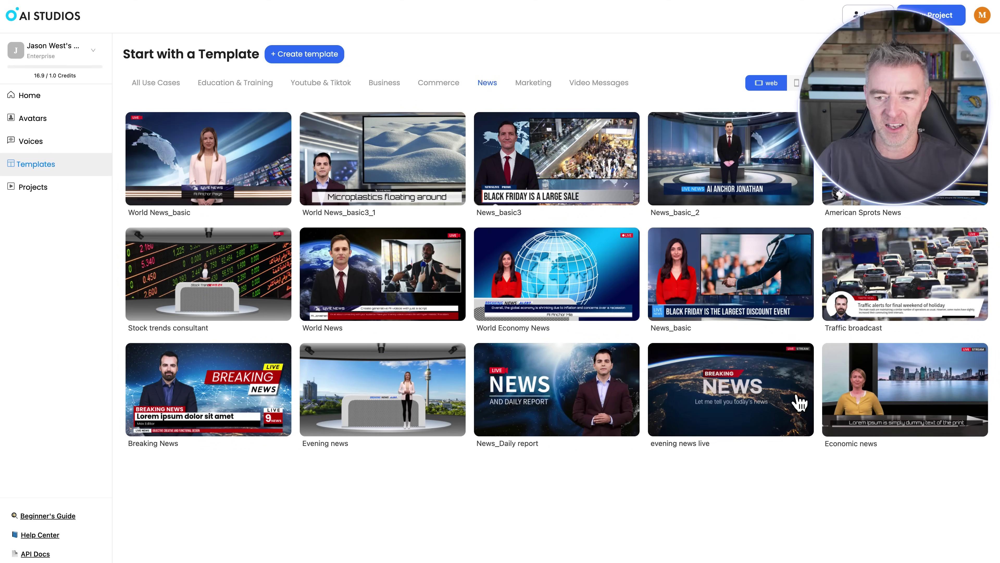
pyautogui.click(597, 402)
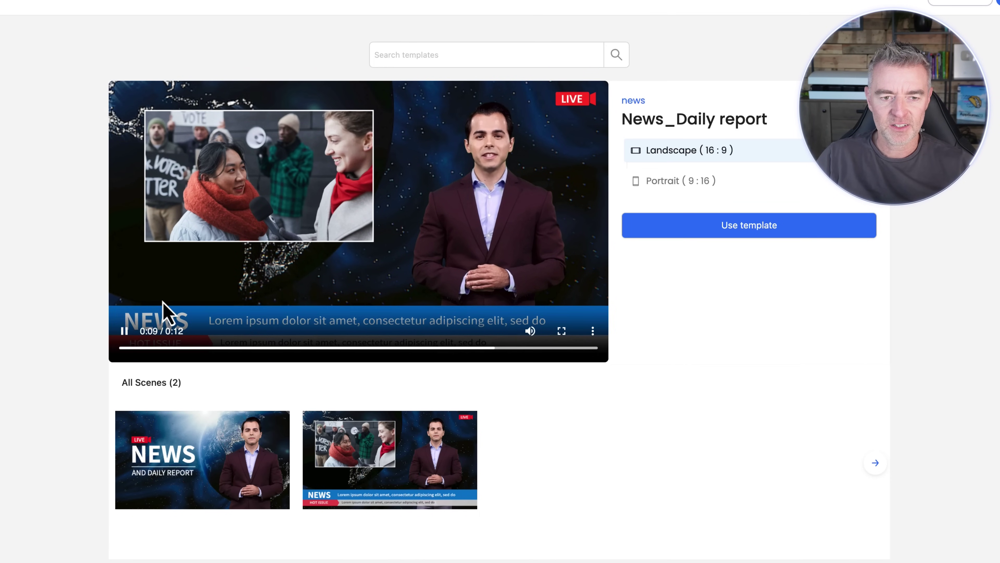
# Step: Pause the News_Daily report preview video and go back to the template gallery
pyautogui.click(125, 329)
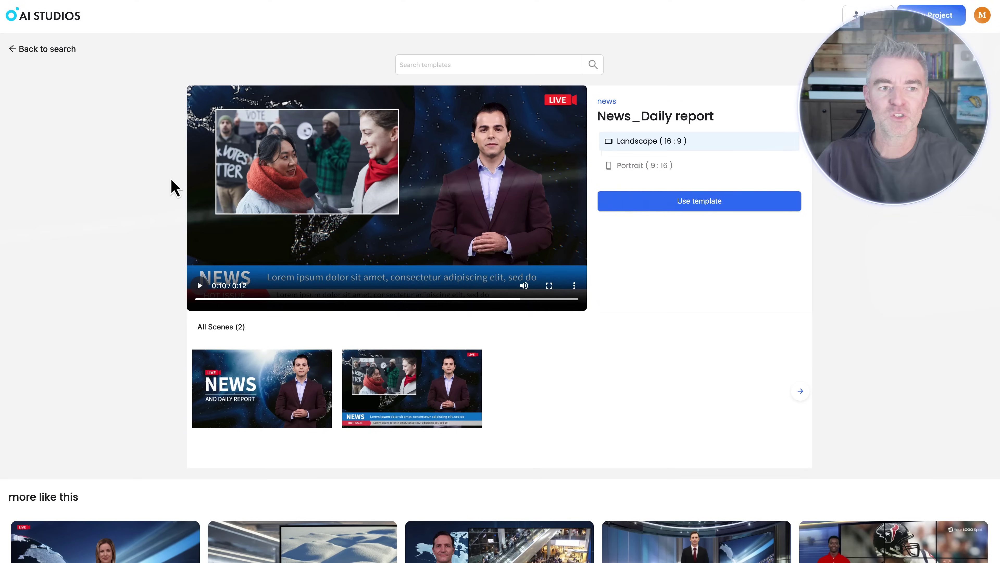
pyautogui.click(30, 50)
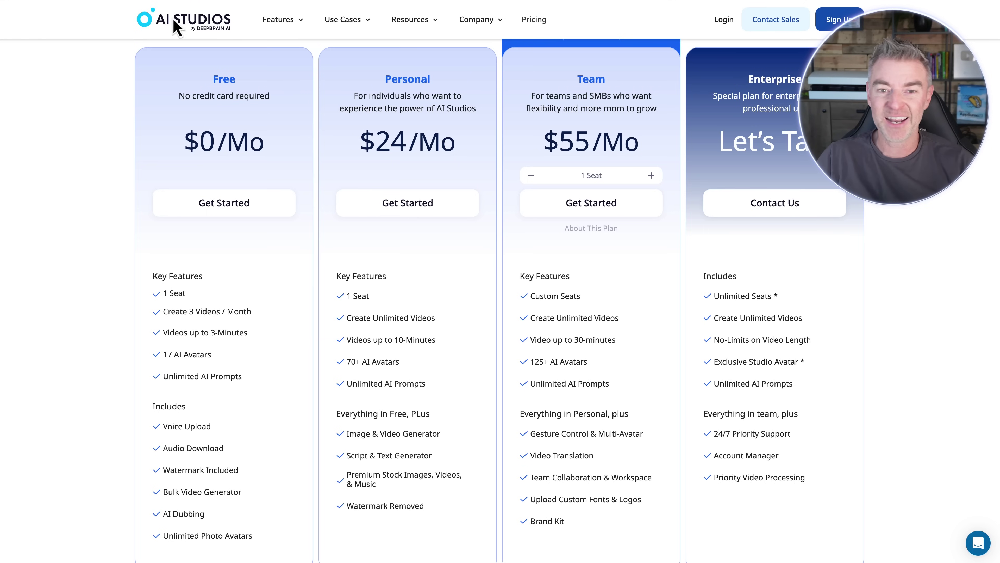
pyautogui.scroll(2, 319, 143)
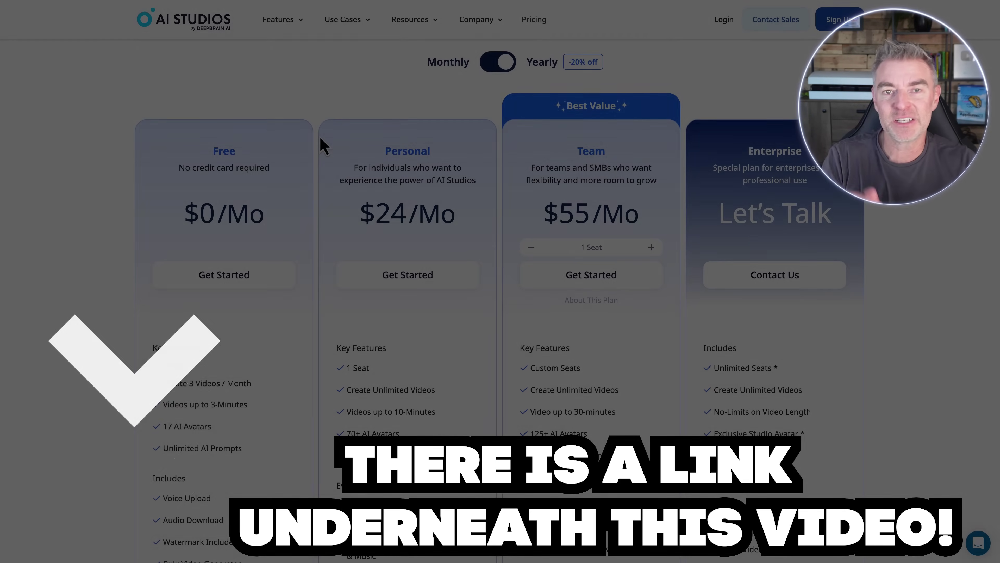
pyautogui.scroll(-1, 261, 196)
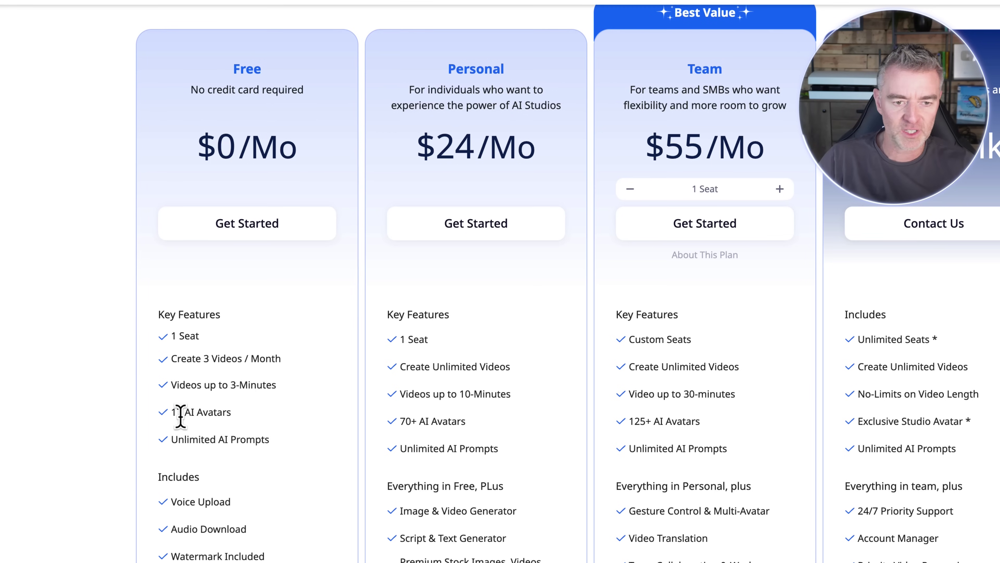
pyautogui.moveTo(169, 412); pyautogui.dragTo(219, 414)
pyautogui.click(219, 413)
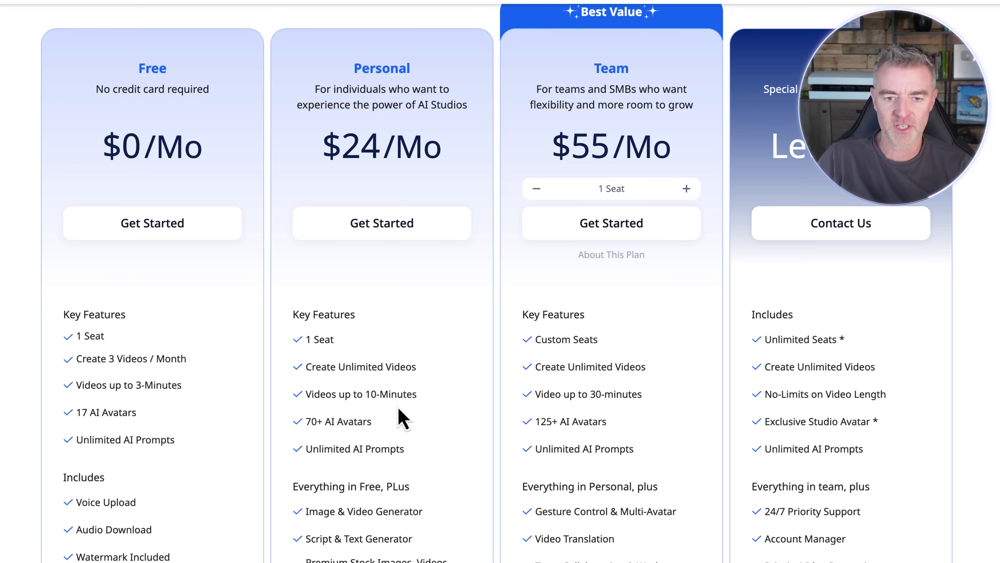
pyautogui.moveTo(417, 367); pyautogui.dragTo(307, 366)
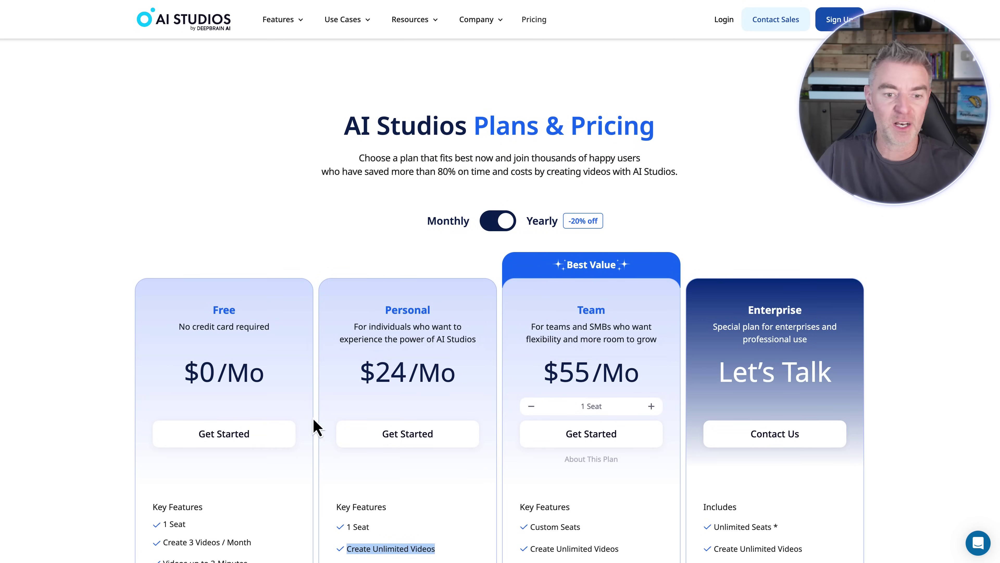
pyautogui.scroll(-2, 196, 328)
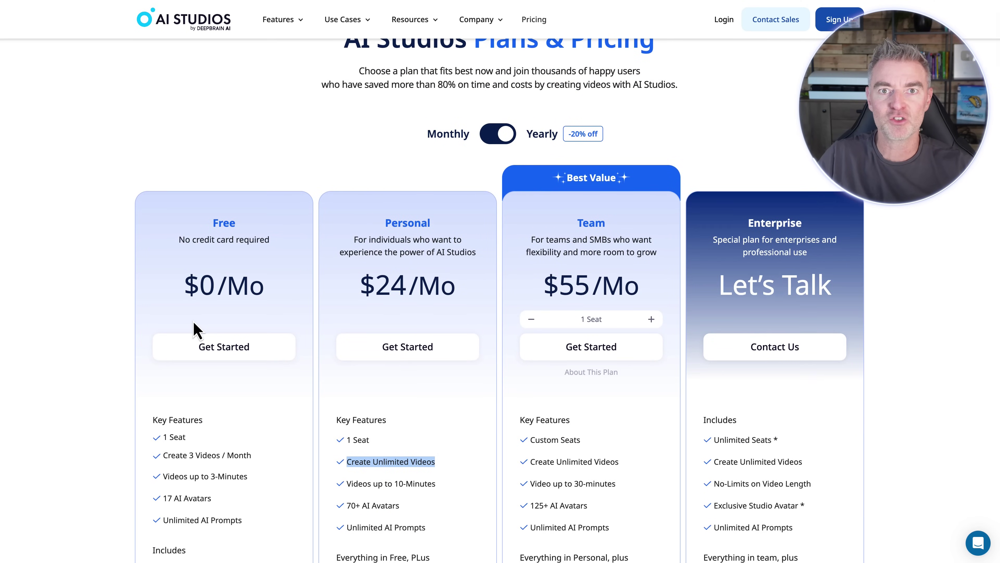
pyautogui.scroll(-2, 197, 329)
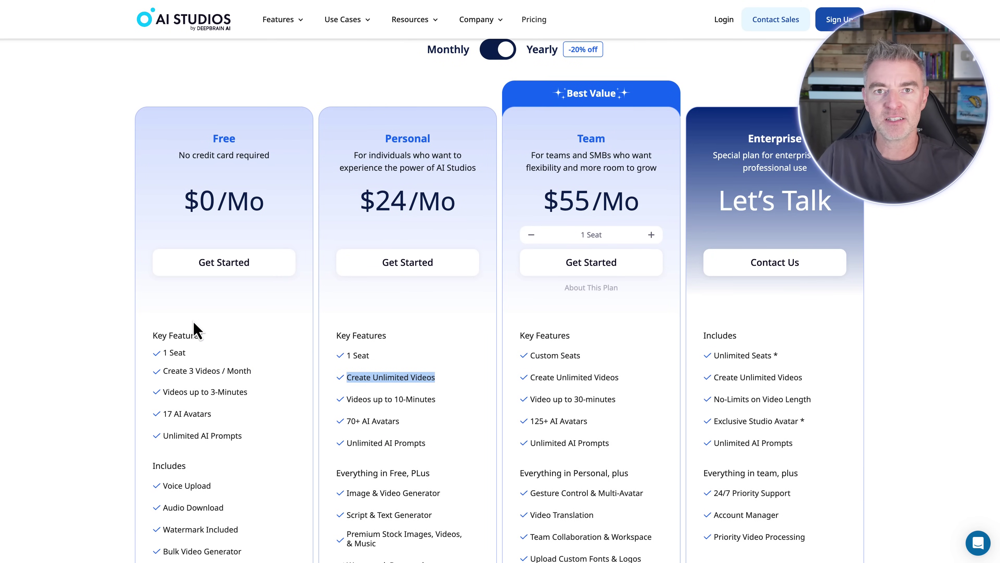